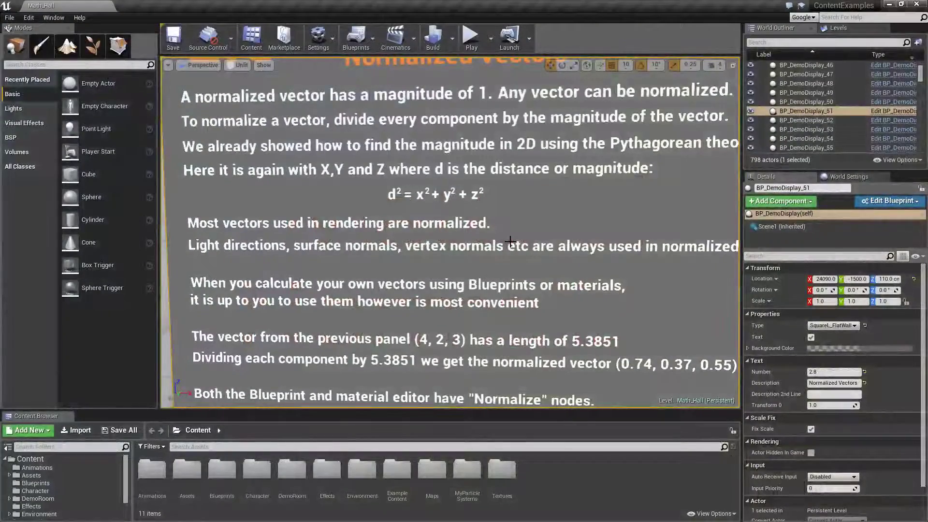
Read the Normalized Vectors explanation panel in the Math_Hall level
mouse_move(524, 257)
right_down()
mouse_move(534, 261)
mouse_move(531, 252)
right_up()
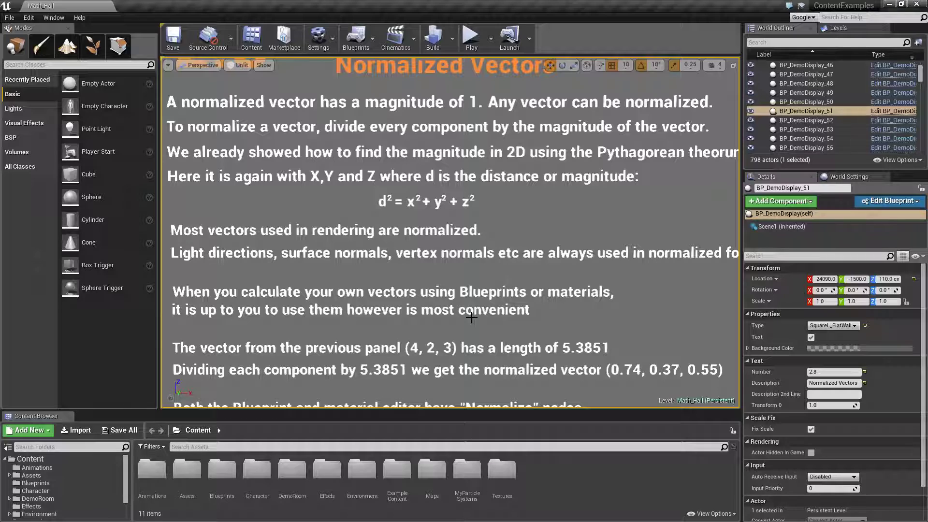
right_drag(471, 317, 476, 292)
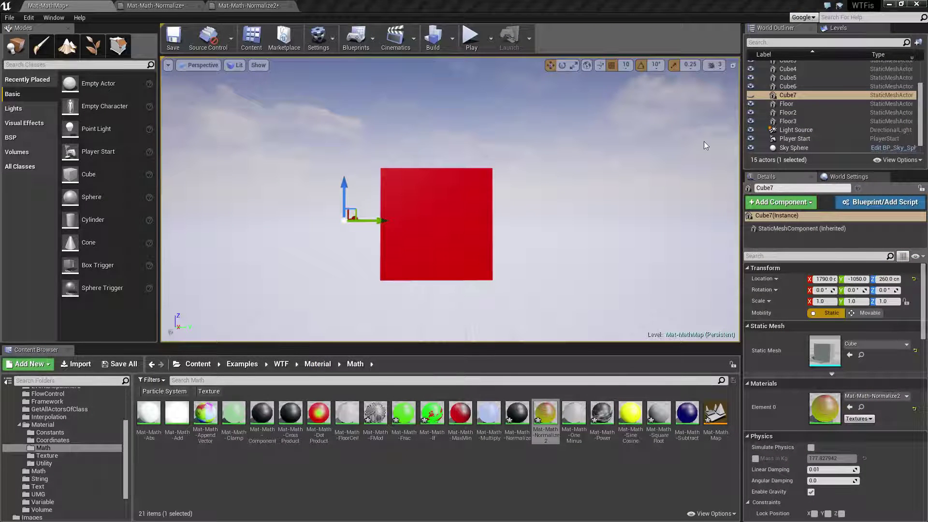
Look at the color of the cube in the Mat-MathMap level from slightly different camera positions
mouse_move(483, 249)
right_down()
mouse_move(508, 250)
mouse_move(487, 251)
right_up()
key(a)
key(d)
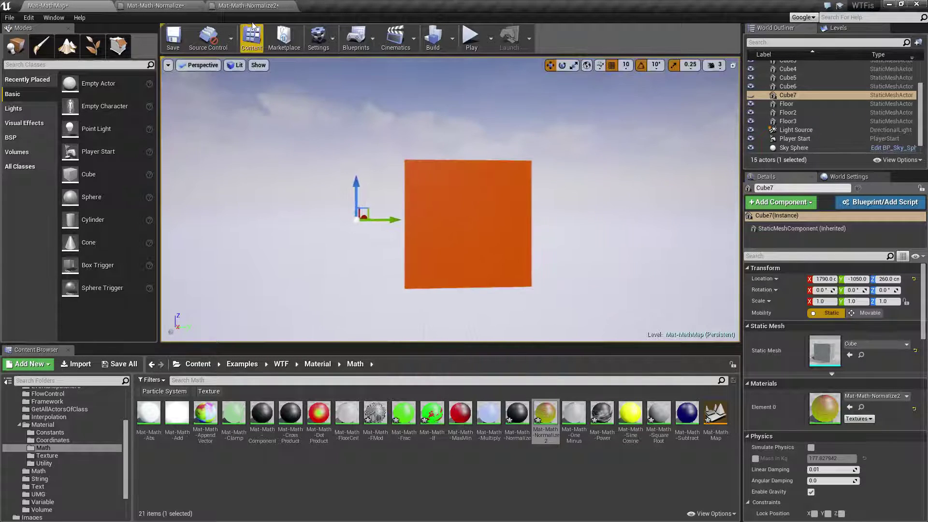
Examine the Mat-Math-Normalize graph, where Object Position and Camera Position feed Subtract and Normalize into Emissive Color
click(164, 5)
right_drag(336, 293, 426, 298)
drag(476, 220, 482, 327)
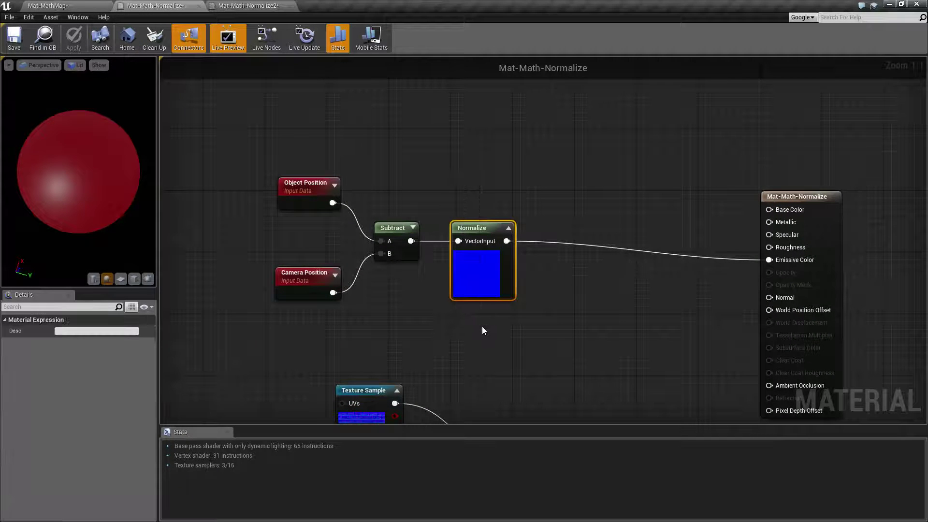
click(482, 328)
drag(270, 164, 321, 221)
drag(241, 239, 343, 314)
mouse_move(416, 331)
mouse_down()
mouse_move(255, 159)
mouse_move(391, 317)
mouse_move(404, 319)
mouse_up()
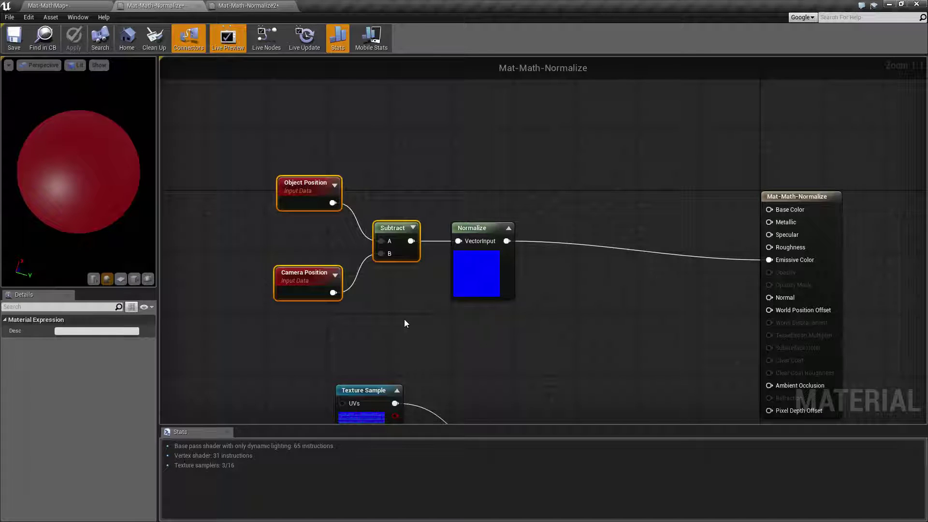
drag(400, 317, 247, 167)
click(411, 153)
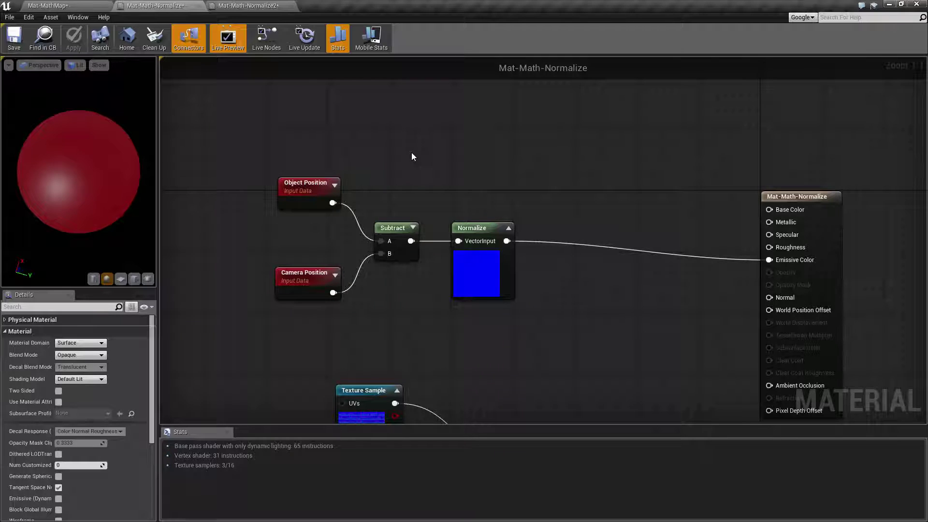
right_drag(506, 163, 471, 131)
drag(403, 152, 541, 311)
right_drag(543, 315, 515, 300)
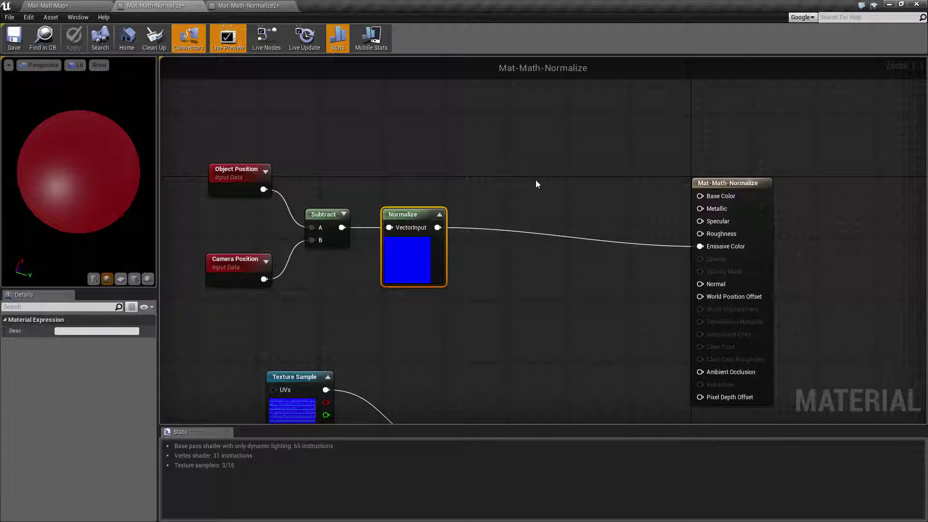
Return to the Mat-MathMap level, inspect the cube's color from the front and above, and deselect Cube7
click(248, 5)
click(58, 5)
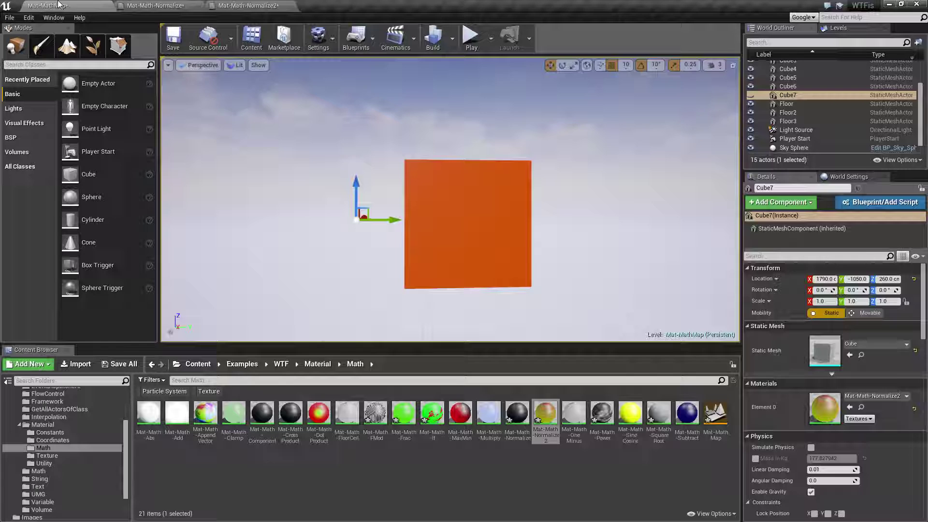
right_drag(579, 215, 561, 210)
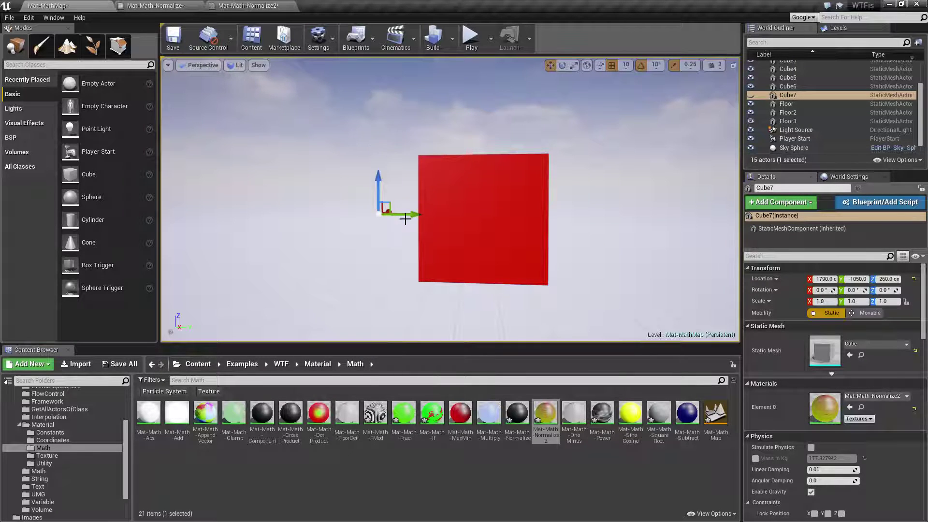
right_drag(402, 209, 383, 184)
key(w)
key(s)
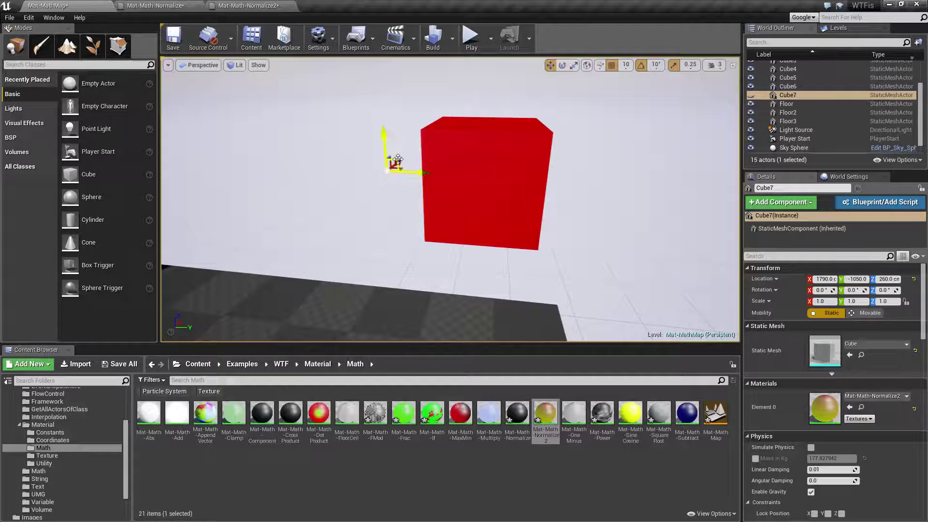
right_drag(415, 125, 415, 145)
key(w)
mouse_move(544, 233)
right_down()
mouse_move(543, 205)
mouse_move(544, 233)
right_up()
key(s)
key(w)
key(s)
key(Escape)
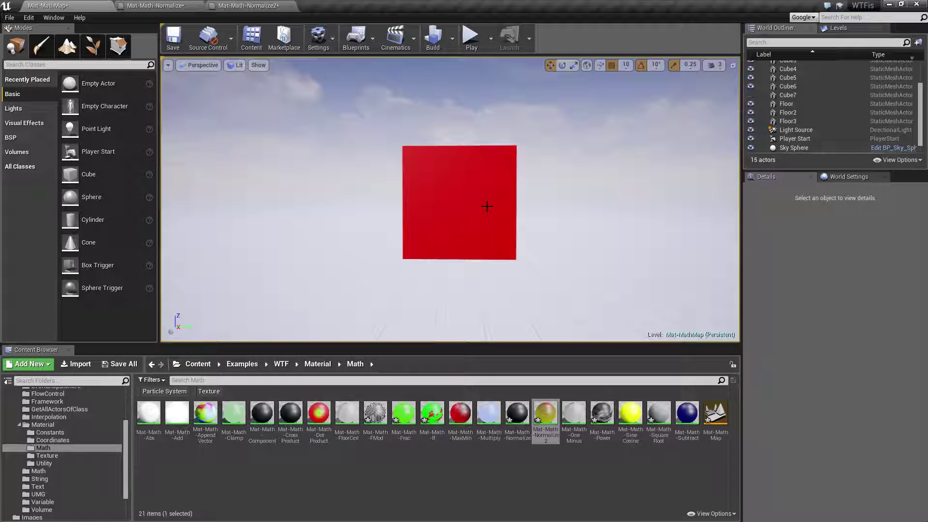
Circle around the cube to examine how its color depends on the side it is viewed from
right_drag(476, 204, 554, 199)
key(a)
alt+drag(435, 196, 483, 202)
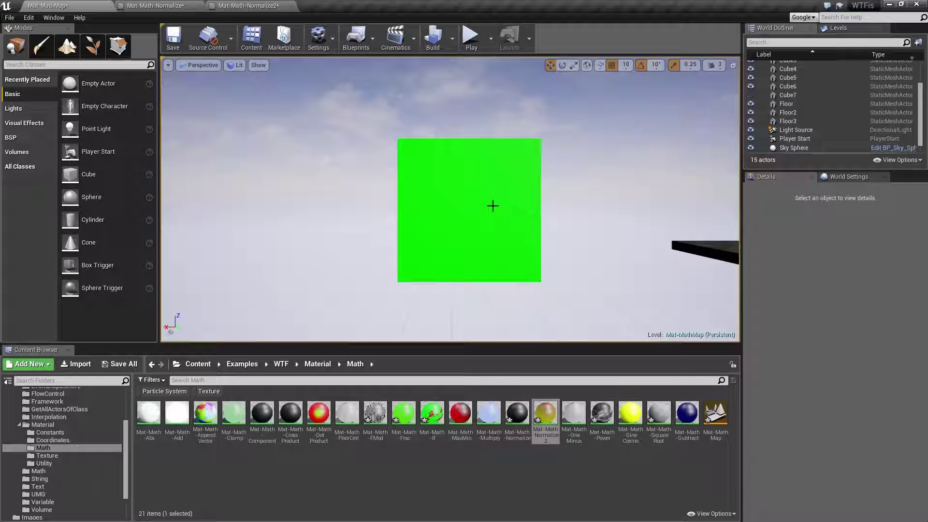
right_drag(504, 221, 638, 225)
key(a)
key(a)
key(a)
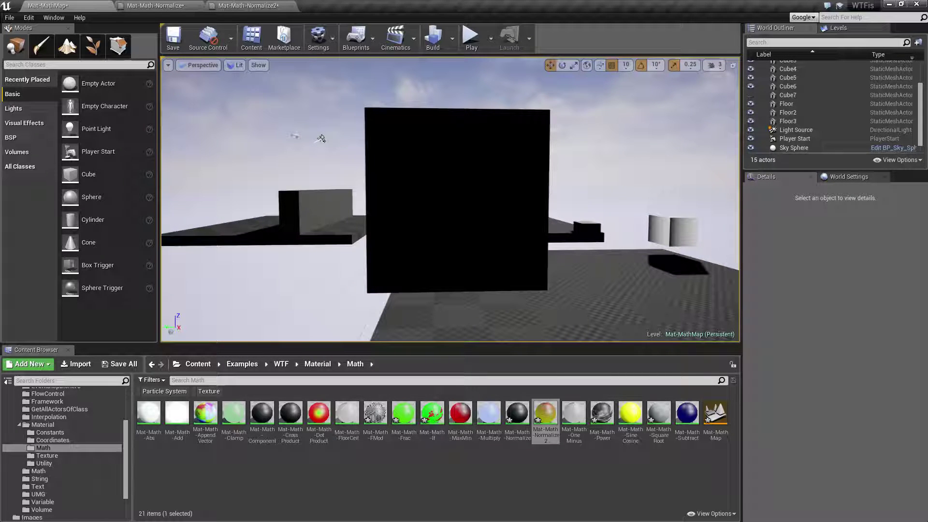
key(a)
right_drag(450, 199, 609, 198)
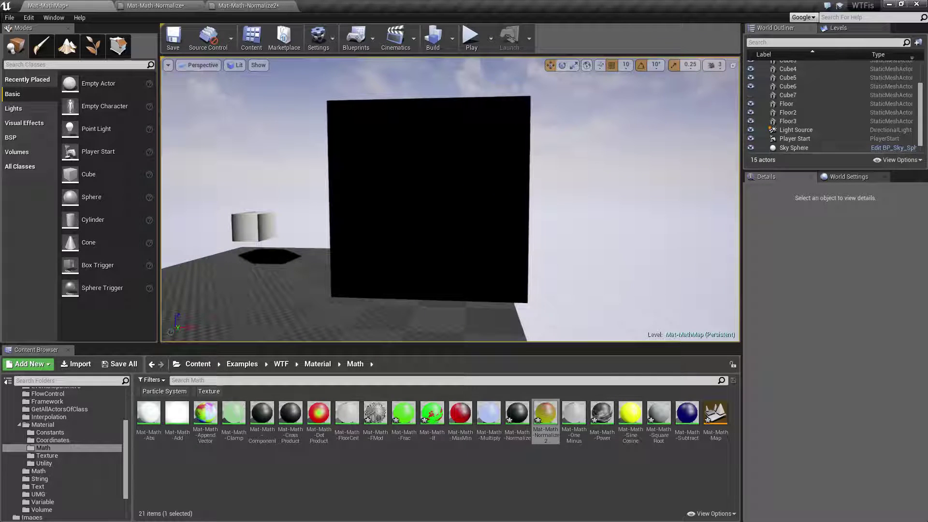
Examine the cube's color from below and from directly above at several angles
right_drag(450, 199, 451, 122)
key(w)
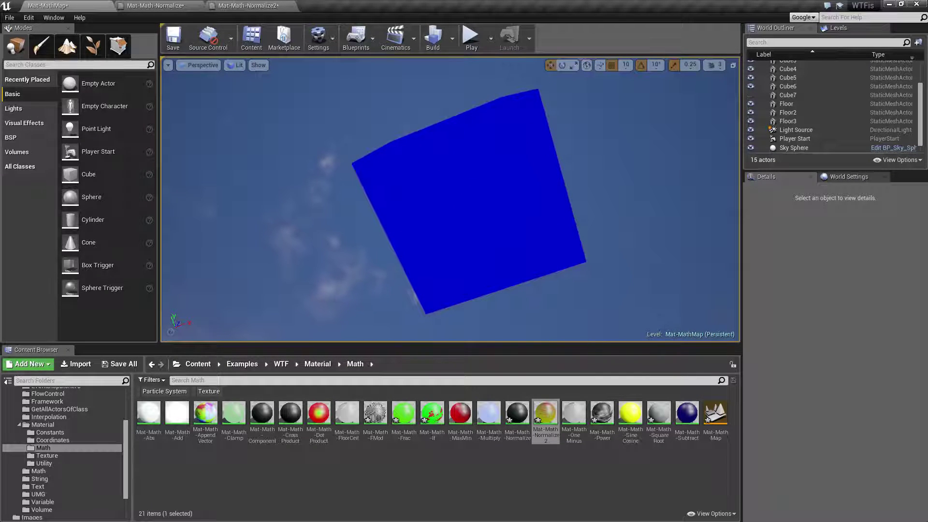
key(w)
key(s)
key(w)
key(s)
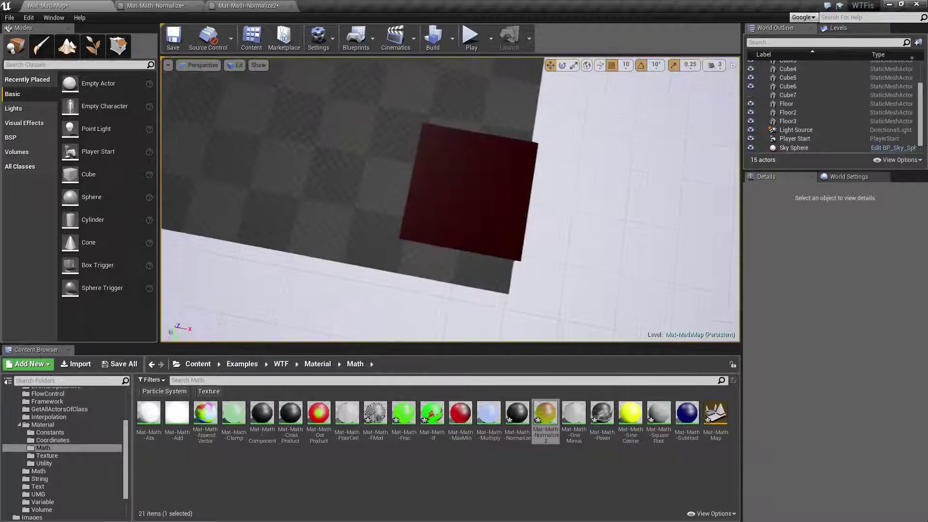
key(w)
key(s)
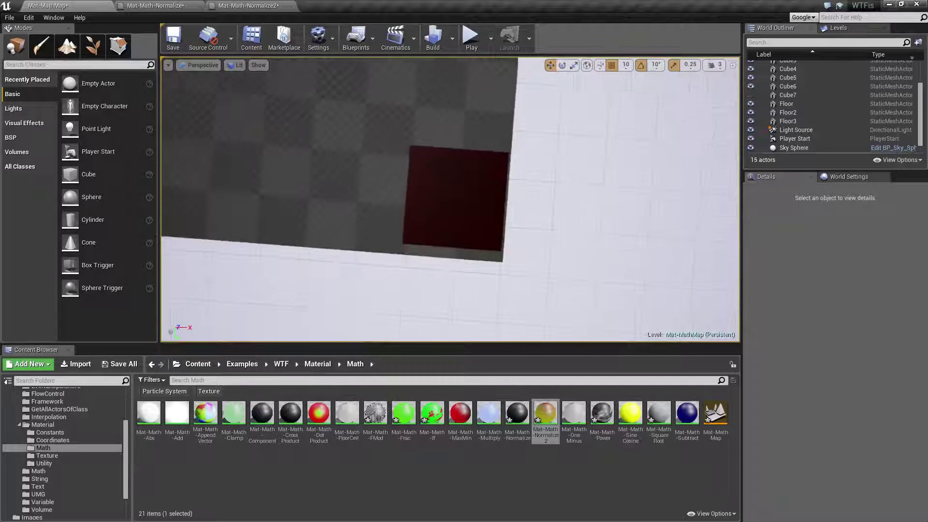
key(w)
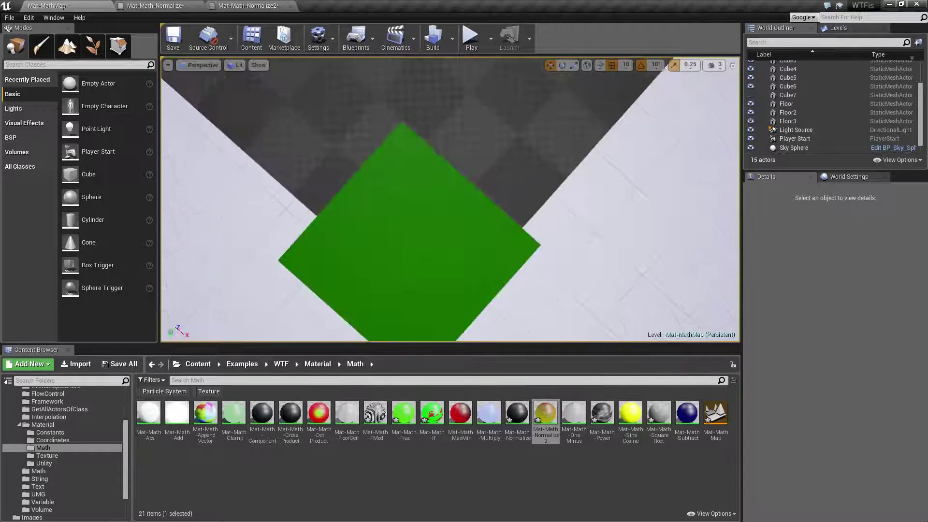
key(s)
key(w)
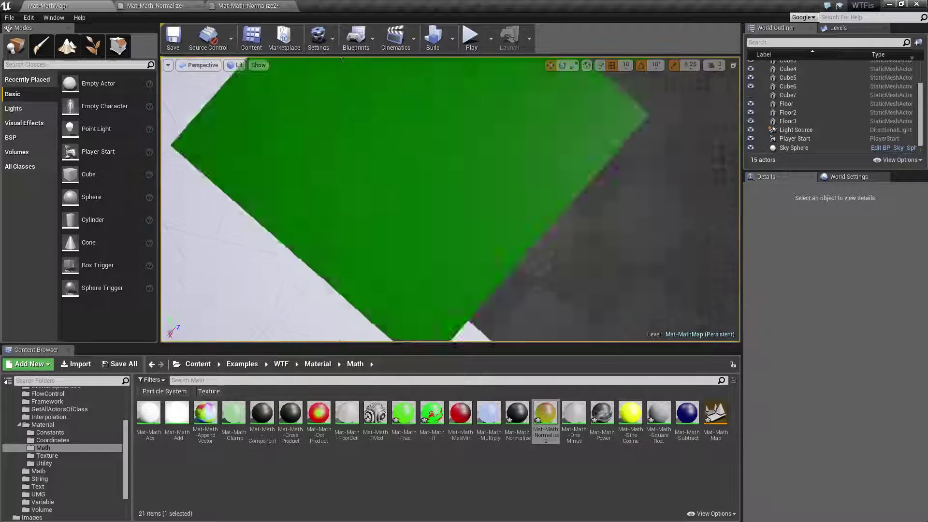
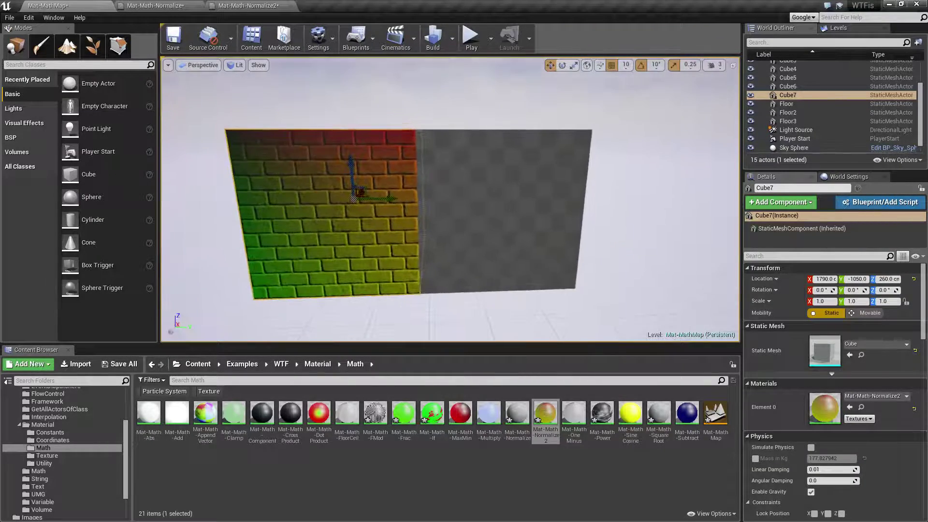
Examine the Texture Sample, Camera Position, Dot, TexCoord and Multiply nodes in the Mat-Math-Normalize graph
mouse_move(548, 235)
right_down()
mouse_move(531, 232)
mouse_move(547, 235)
right_up()
click(151, 4)
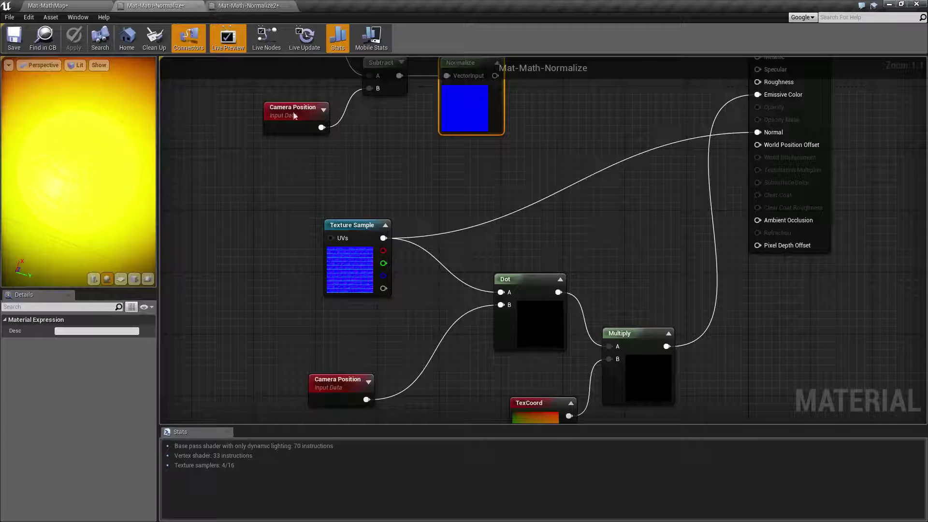
right_drag(359, 323, 368, 203)
drag(301, 231, 409, 321)
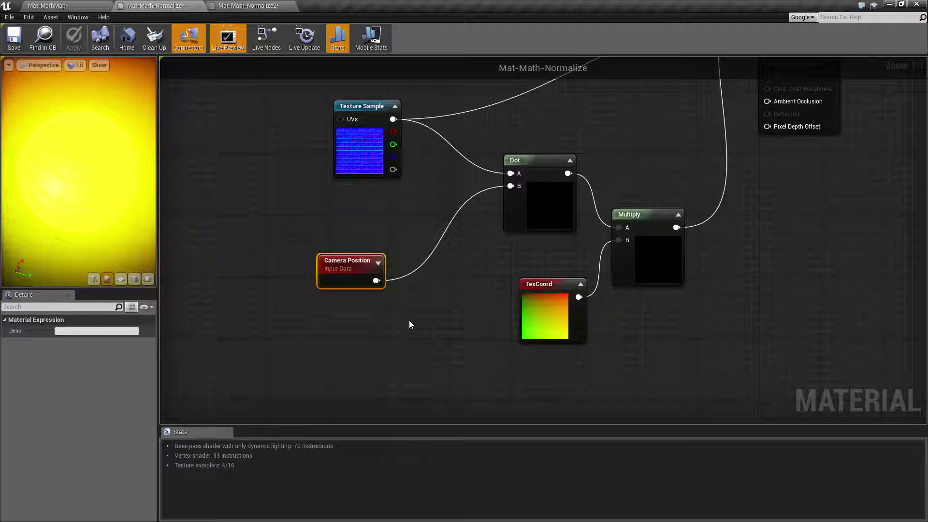
right_drag(443, 293, 366, 191)
mouse_move(448, 137)
mouse_down()
mouse_move(296, 258)
mouse_move(283, 309)
mouse_up()
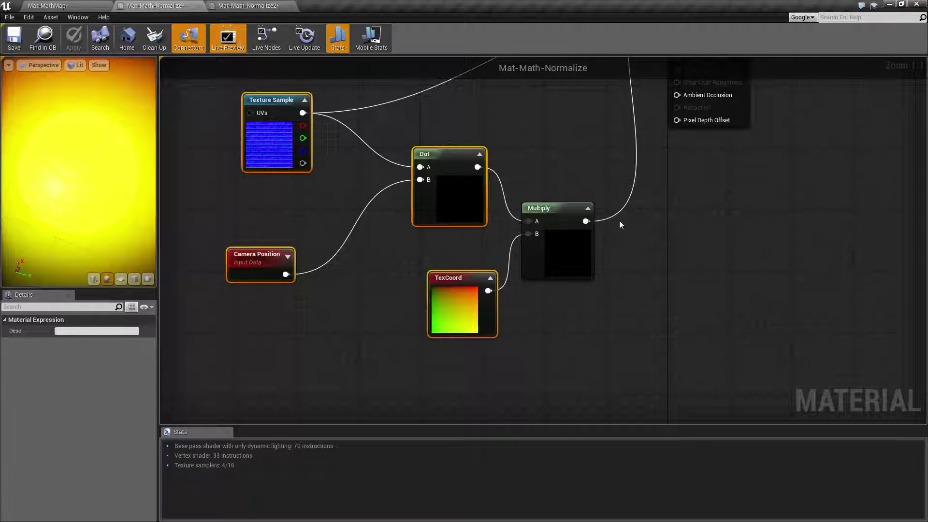
drag(610, 346, 420, 168)
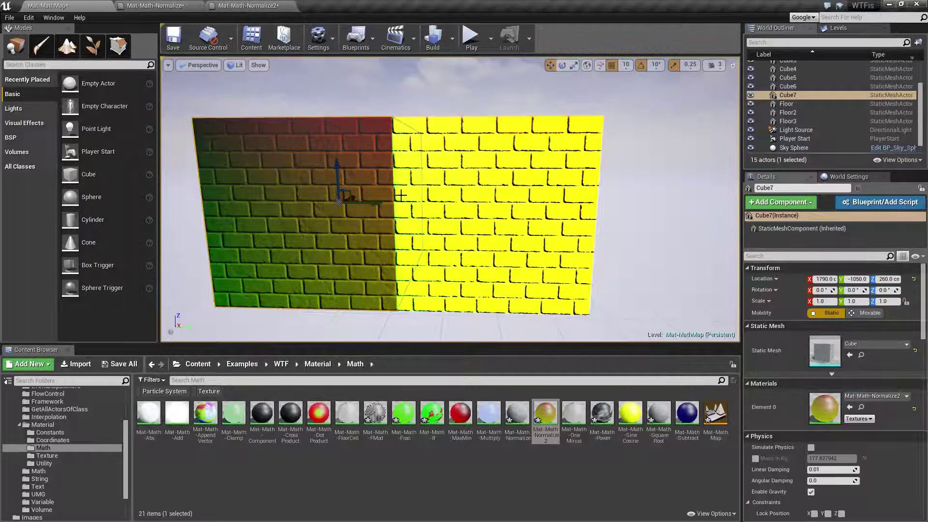
Compare the two adjoining brick cubes in the Mat-MathMap level from the front and above
mouse_move(449, 203)
right_down()
mouse_move(435, 202)
mouse_move(464, 198)
right_up()
right_drag(536, 91, 507, 137)
right_drag(464, 217, 451, 220)
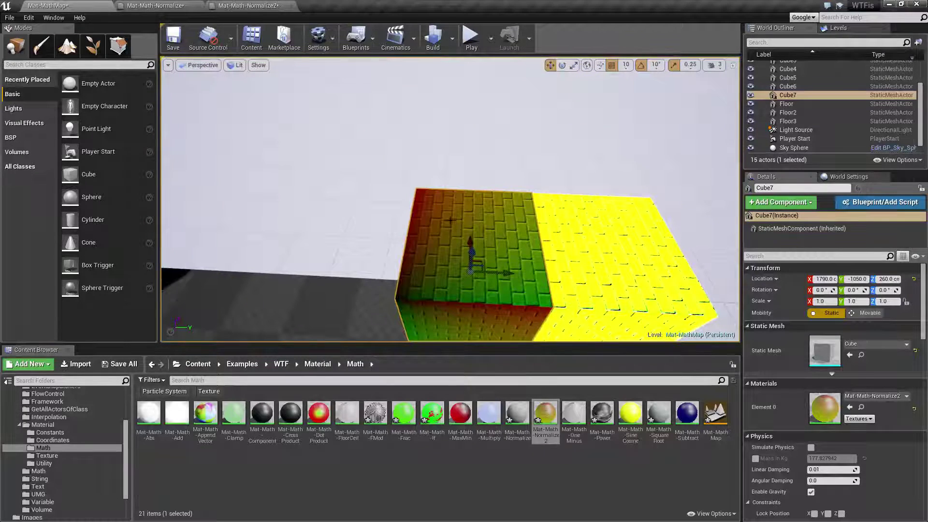
right_drag(508, 295, 521, 308)
Compare the Mat-Math-Normalize2 graph with Mat-Math-Normalize, focusing on the Camera Position connection into the Dot node
click(239, 5)
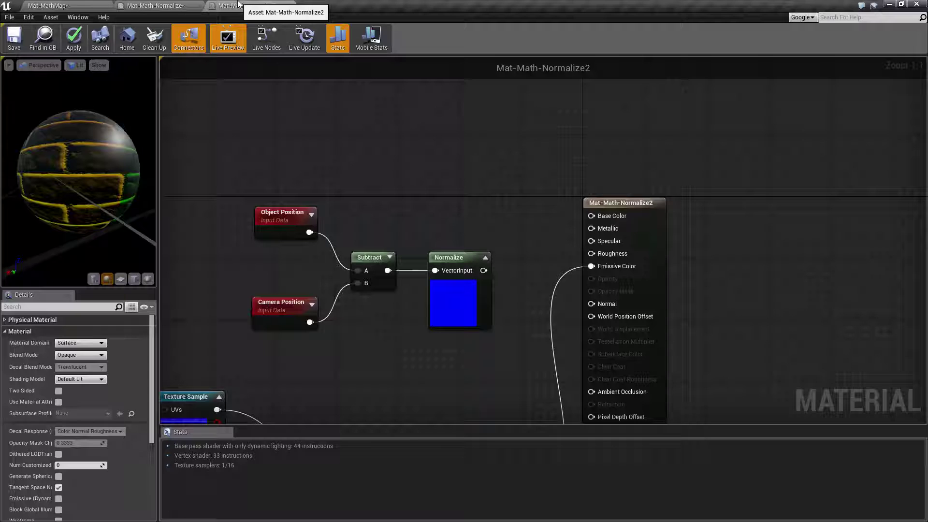
right_drag(487, 369, 547, 150)
click(148, 5)
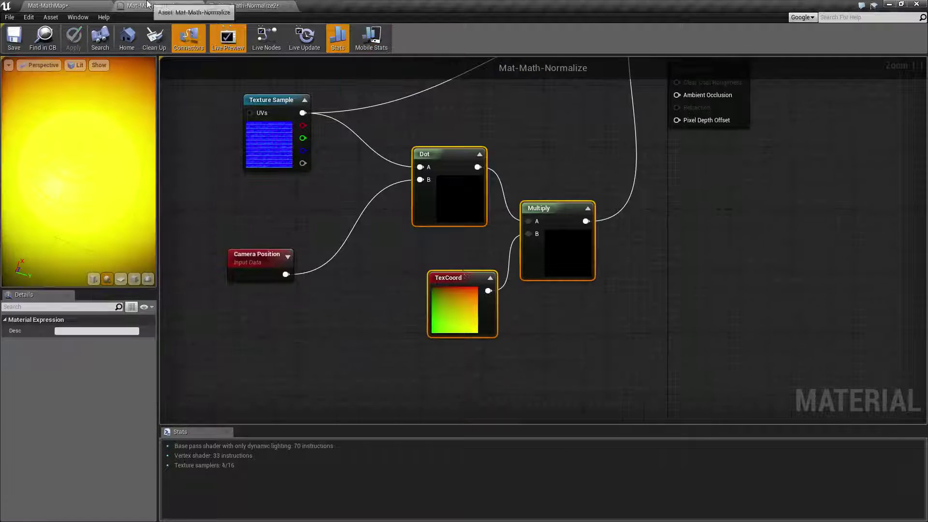
right_drag(518, 248, 491, 280)
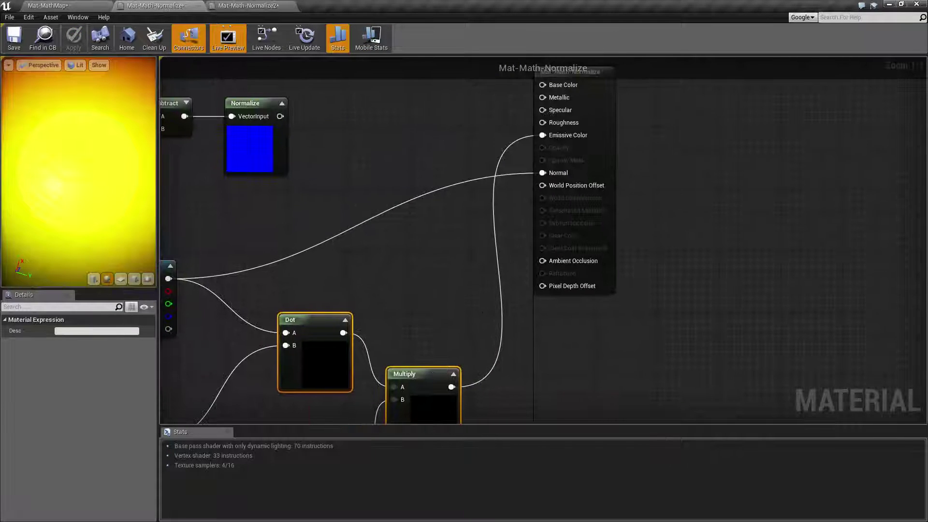
right_drag(425, 289, 561, 228)
right_drag(371, 303, 426, 238)
drag(246, 262, 364, 359)
drag(457, 173, 519, 282)
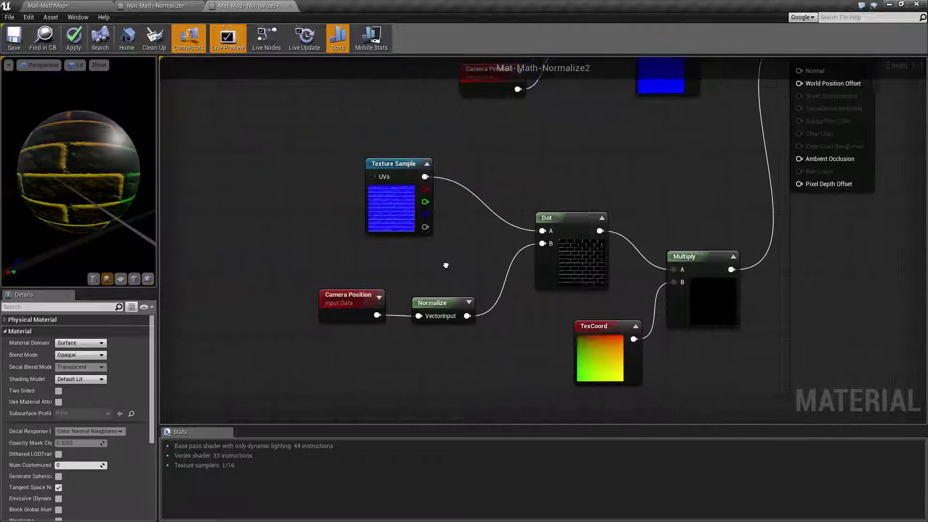
Examine the Camera Position and Normalize nodes that feed the Dot node in the Mat-Math-Normalize2 graph
drag(284, 263, 463, 335)
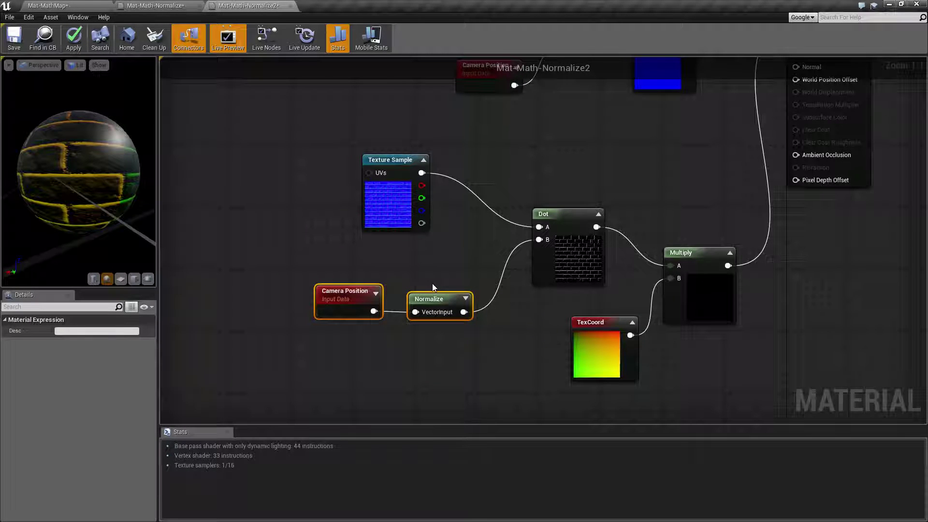
drag(490, 176, 558, 286)
click(515, 326)
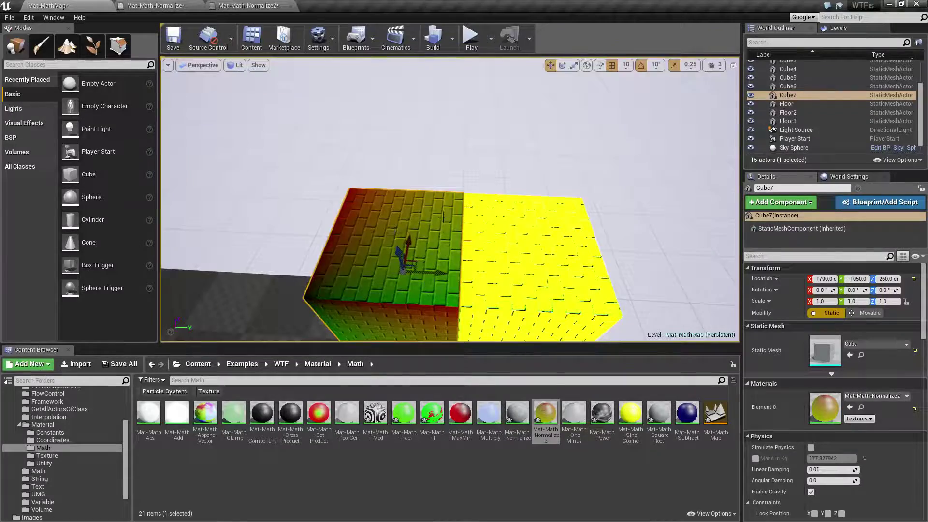
View the normalized and non-normalized brick cubes up close in the Mat-MathMap level to compare their shading
scroll(450, 198, up, 5)
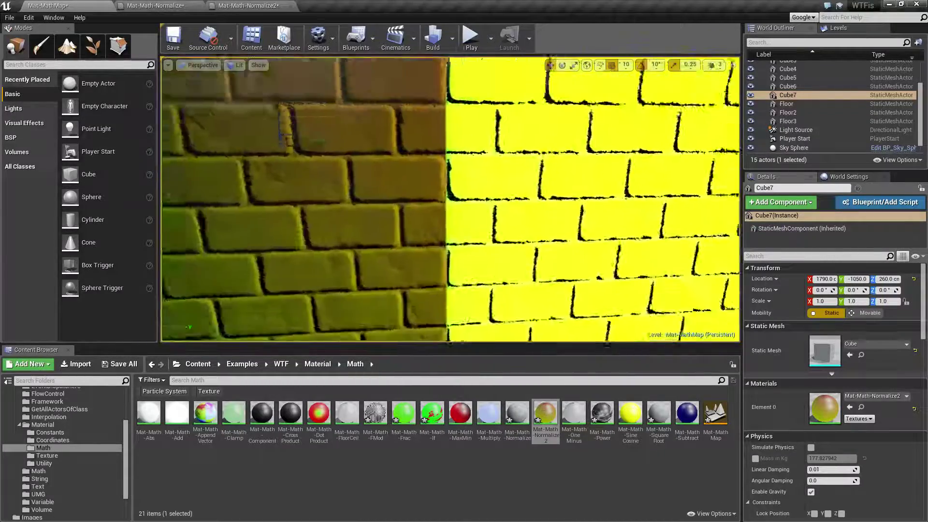
mouse_move(450, 198)
right_down()
mouse_move(459, 194)
mouse_move(435, 201)
mouse_move(442, 198)
right_up()
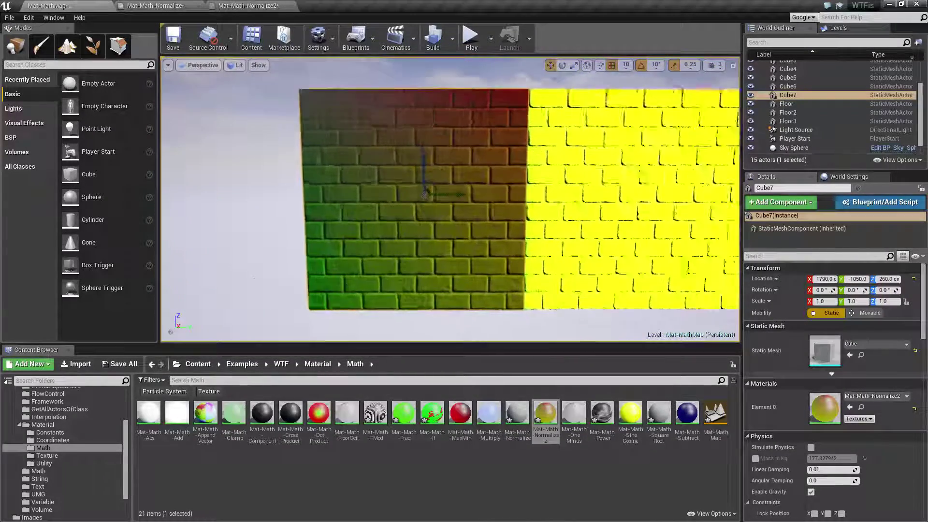
right_drag(240, 310, 240, 311)
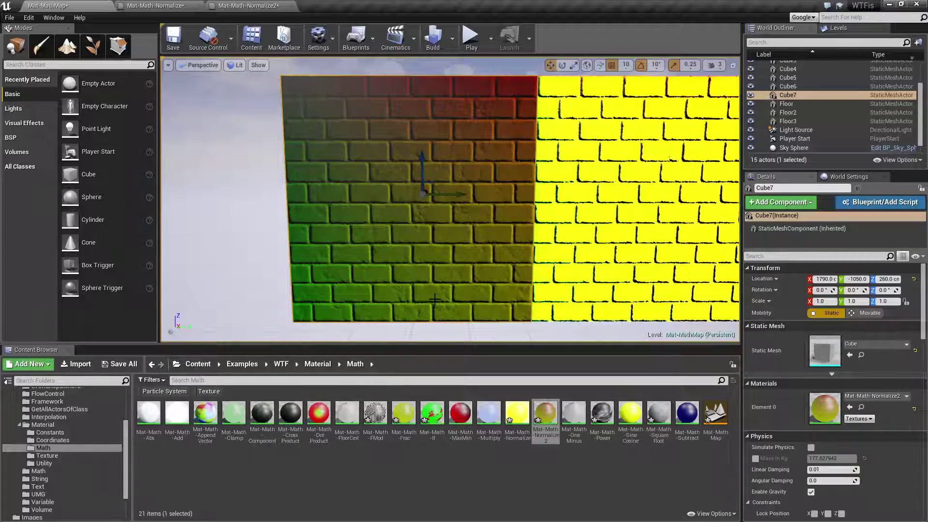
right_drag(435, 299, 353, 186)
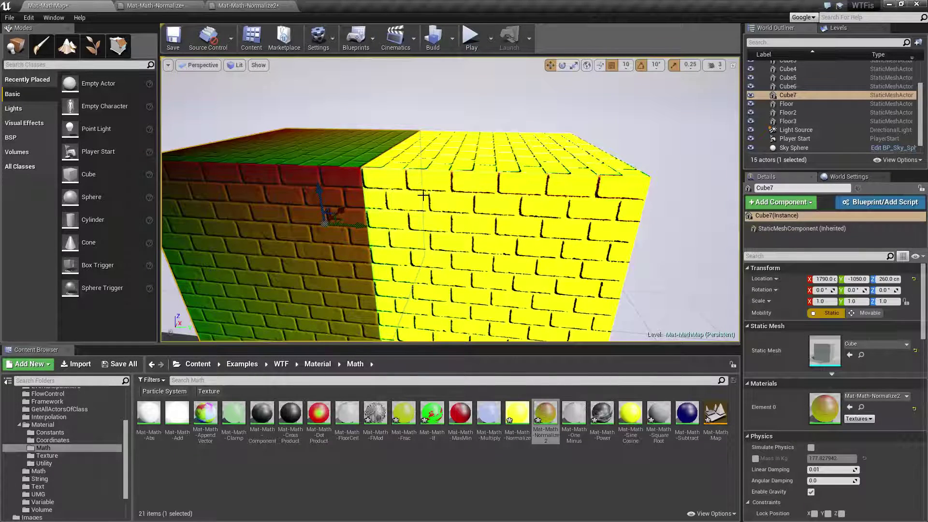
Examine the Camera Position node wired straight into Dot, and the Dot node's preview, in the Mat-Math-Normalize graph
right_drag(520, 272, 515, 312)
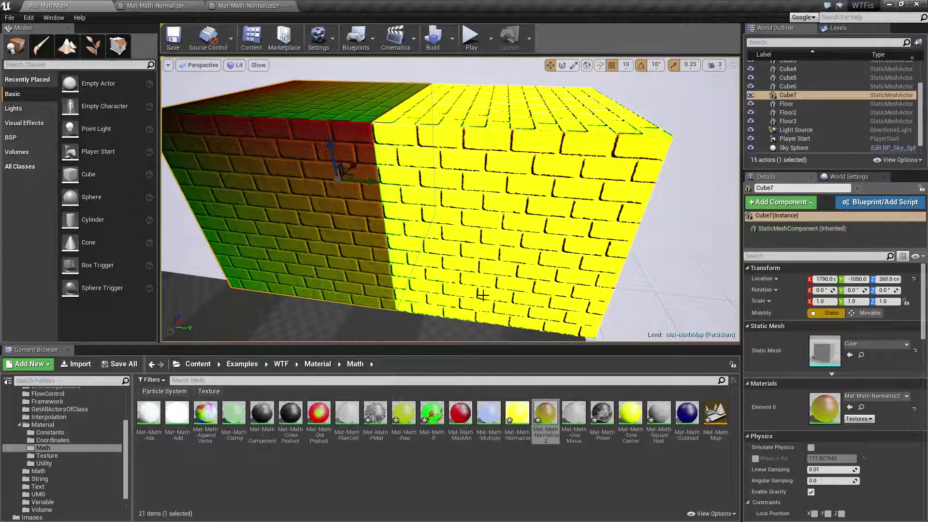
click(155, 6)
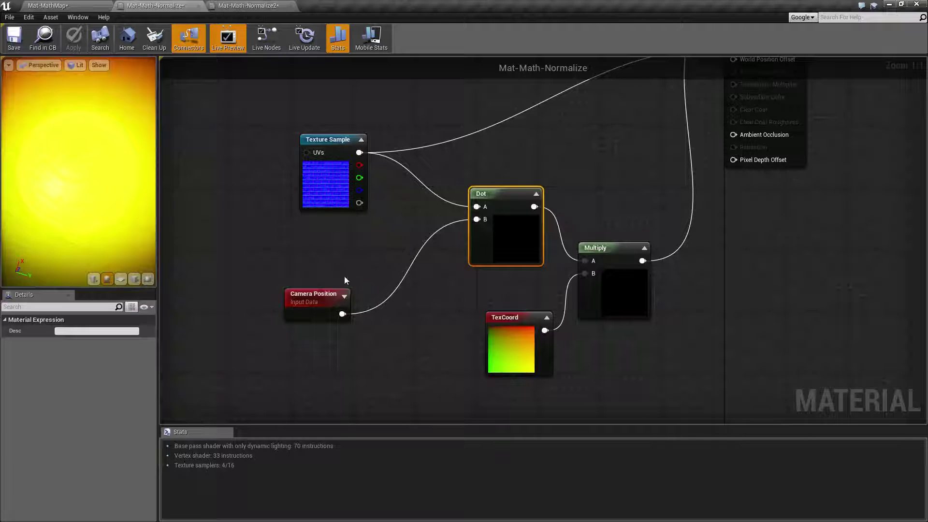
drag(304, 266, 402, 340)
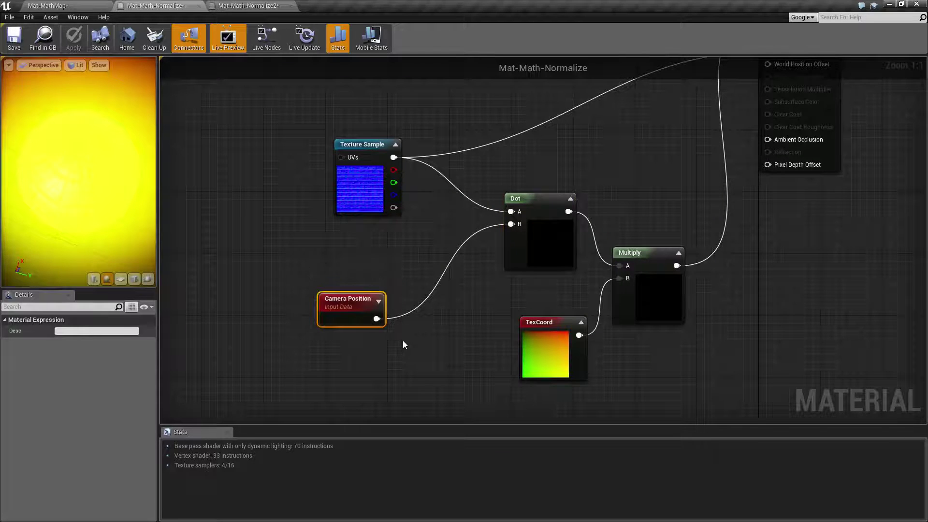
click(571, 198)
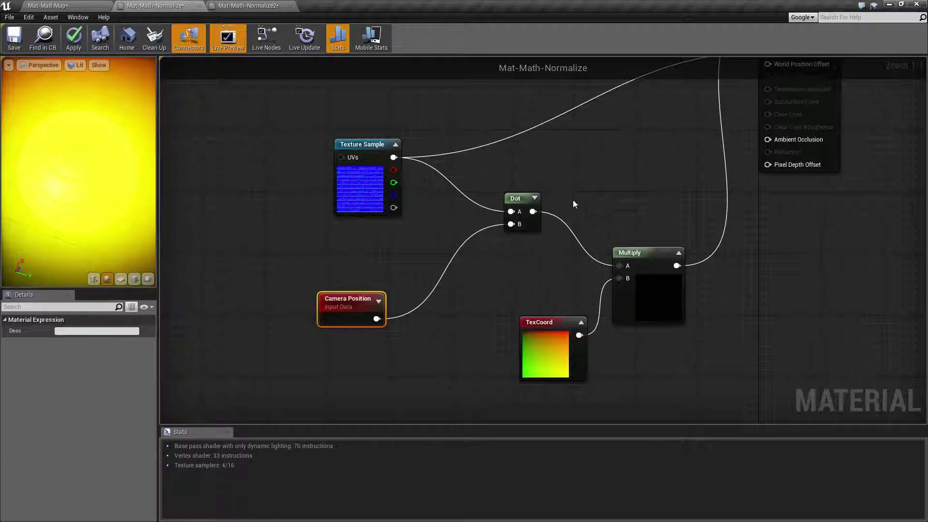
click(533, 197)
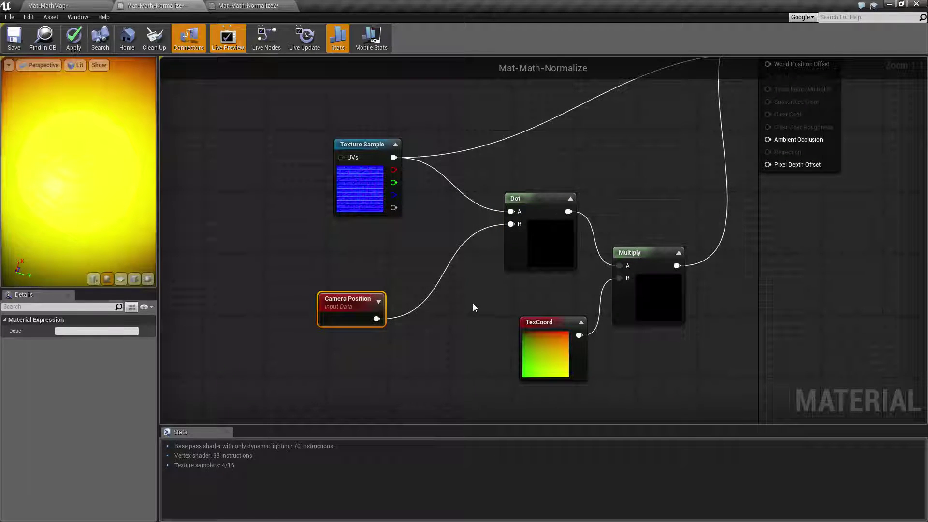
Trace the Dot output through the TexCoord Multiply to Emissive Color in Mat-Math-Normalize, and inspect the material preview
right_drag(466, 311, 409, 280)
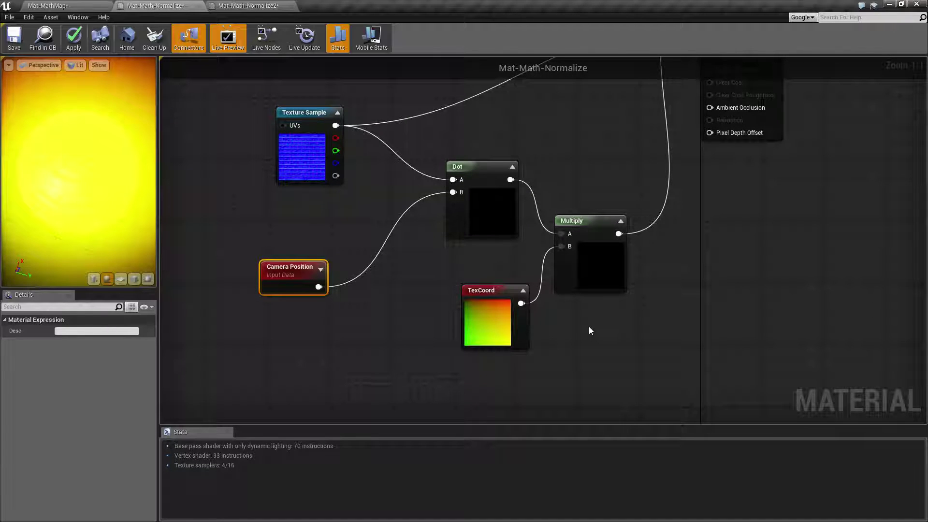
right_drag(620, 348, 542, 334)
drag(373, 249, 498, 342)
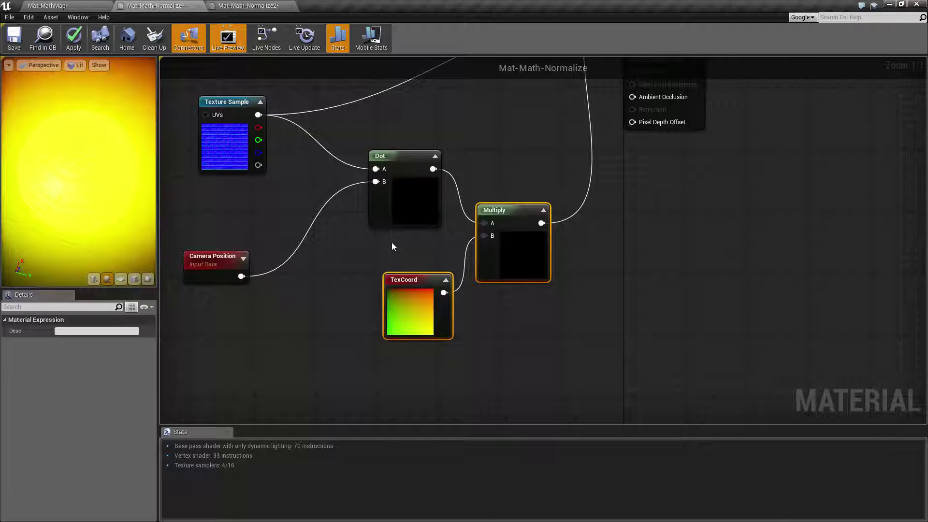
right_drag(582, 176, 556, 401)
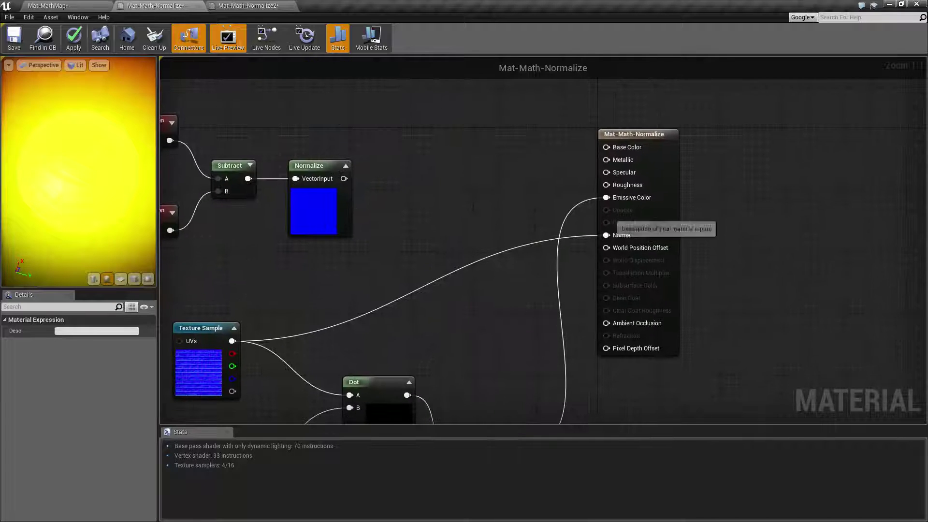
drag(97, 165, 86, 152)
Inspect the Camera Position node and the Normalize node after it in the Mat-Math-Normalize2 graph
click(276, 5)
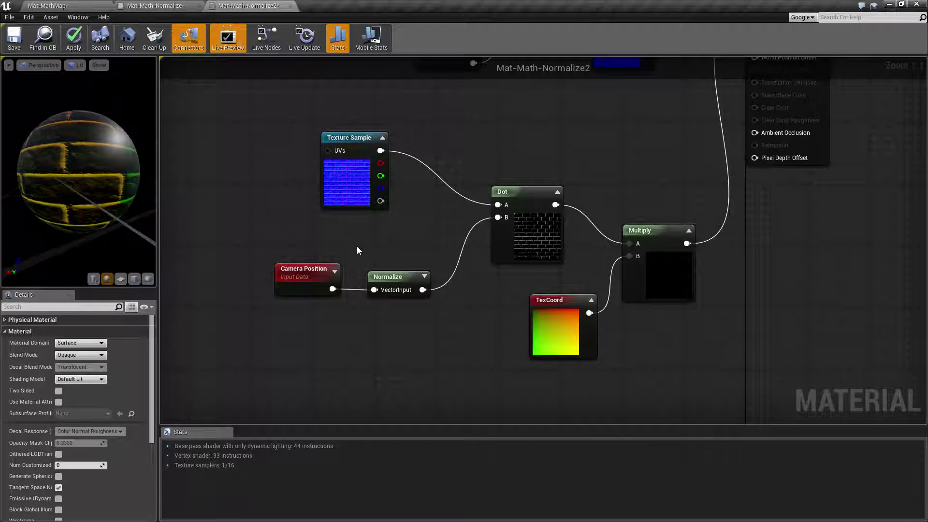
drag(224, 228, 338, 323)
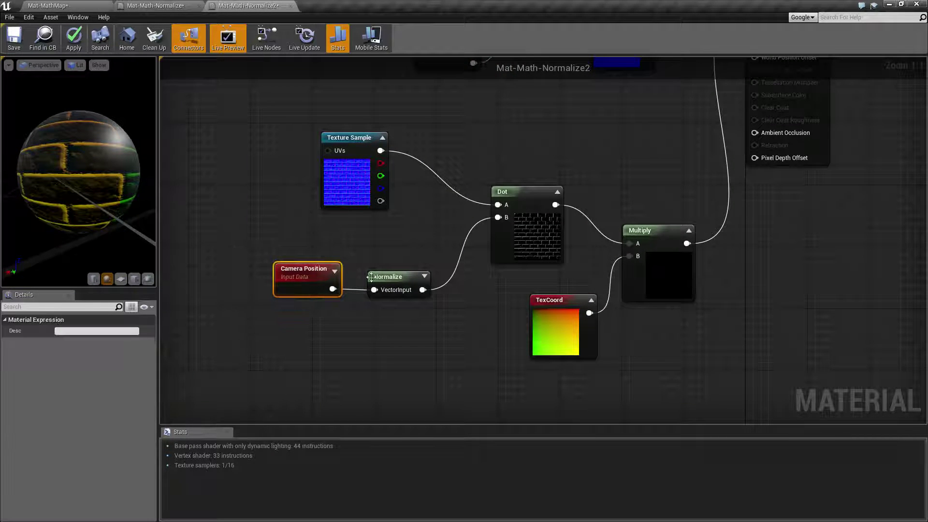
drag(362, 251, 424, 317)
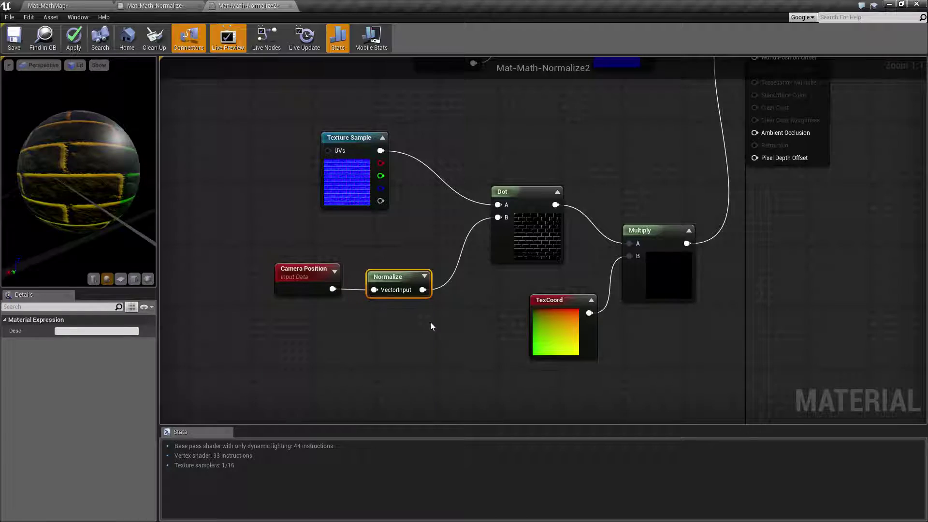
right_drag(438, 318, 346, 334)
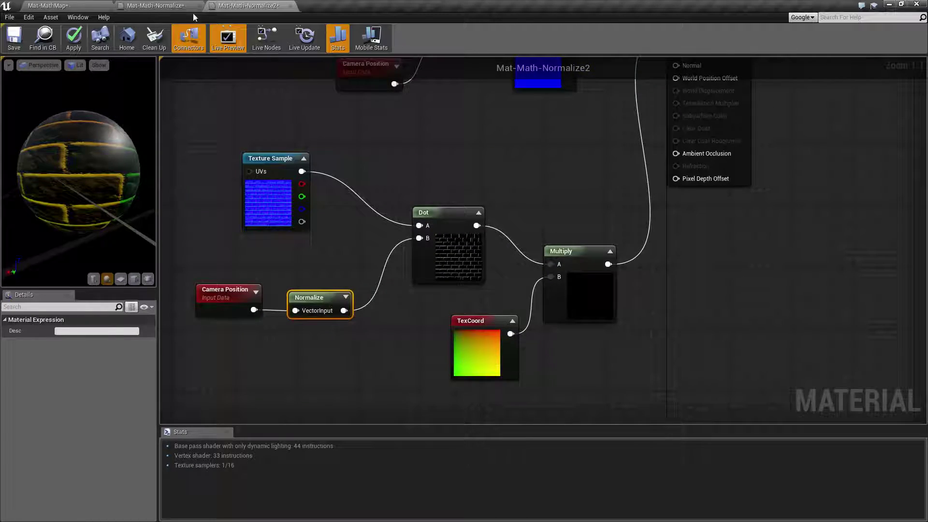
View the two adjoining brick cubes in the Mat-MathMap level while moving the camera to compare their shading
click(48, 5)
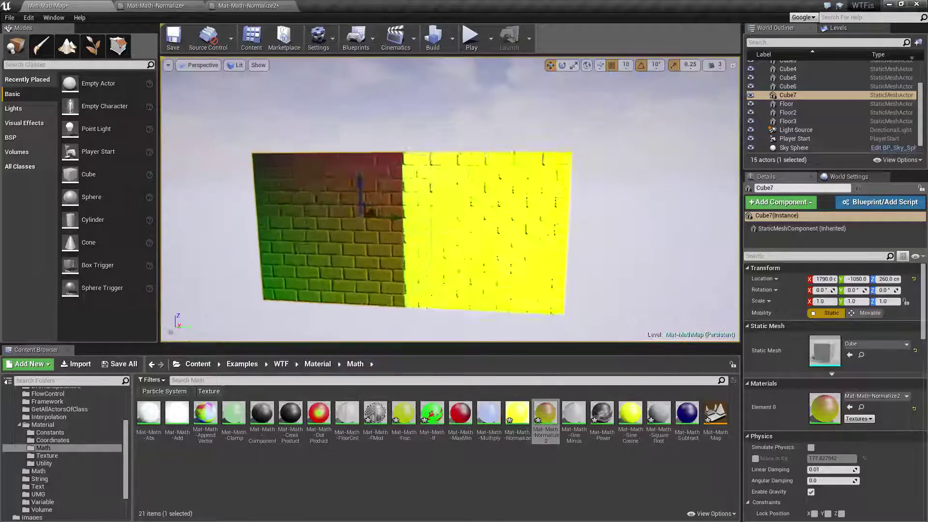
mouse_move(479, 298)
right_down()
mouse_move(466, 298)
mouse_move(479, 298)
right_up()
key(w)
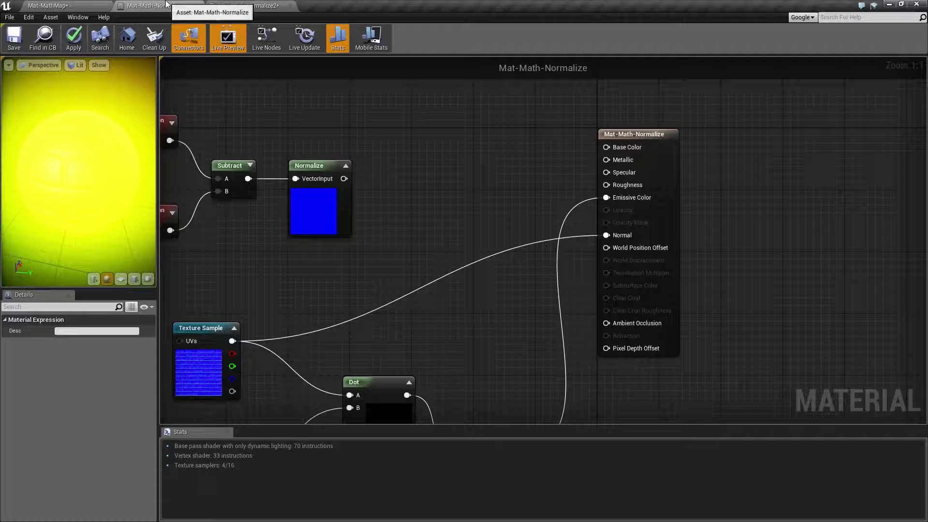
Compare the direct Camera Position connection in Mat-Math-Normalize with the Camera Position and Normalize pair feeding Dot in Mat-Math-Normalize2
right_drag(399, 284, 480, 130)
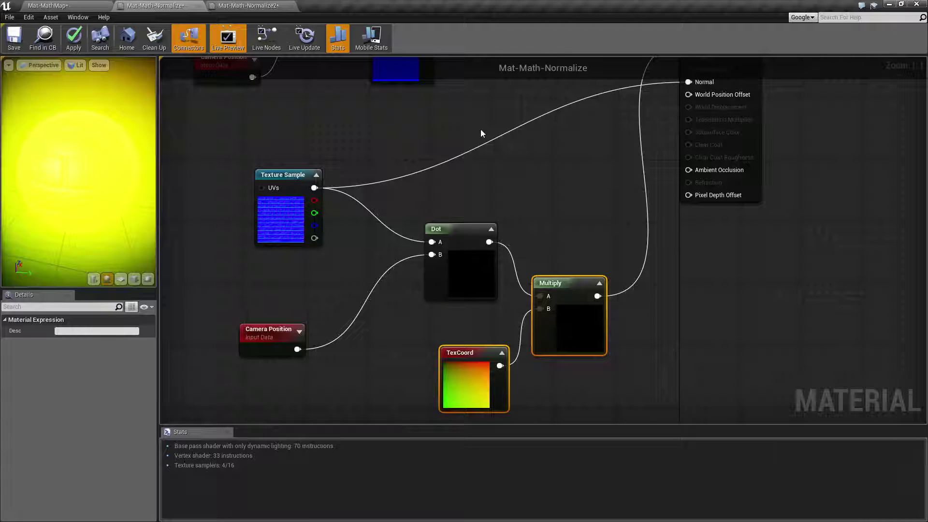
right_drag(396, 369, 399, 320)
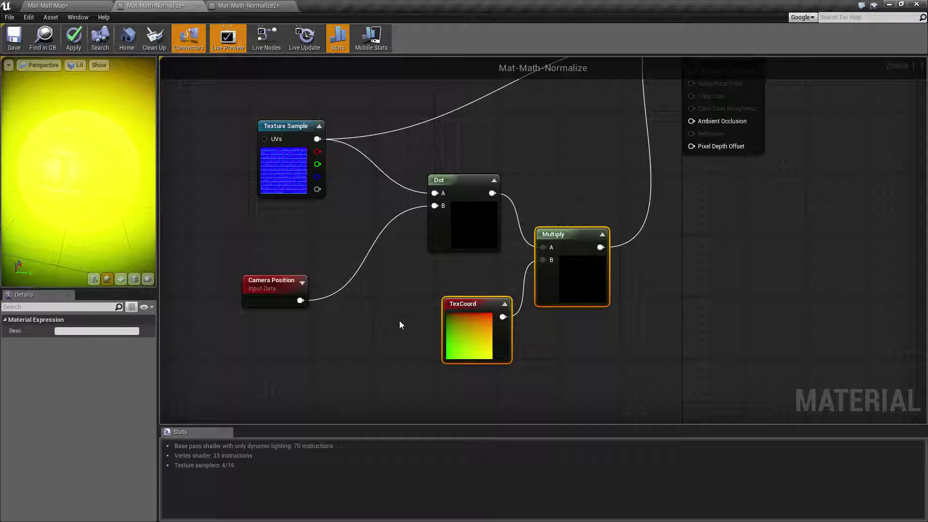
click(248, 5)
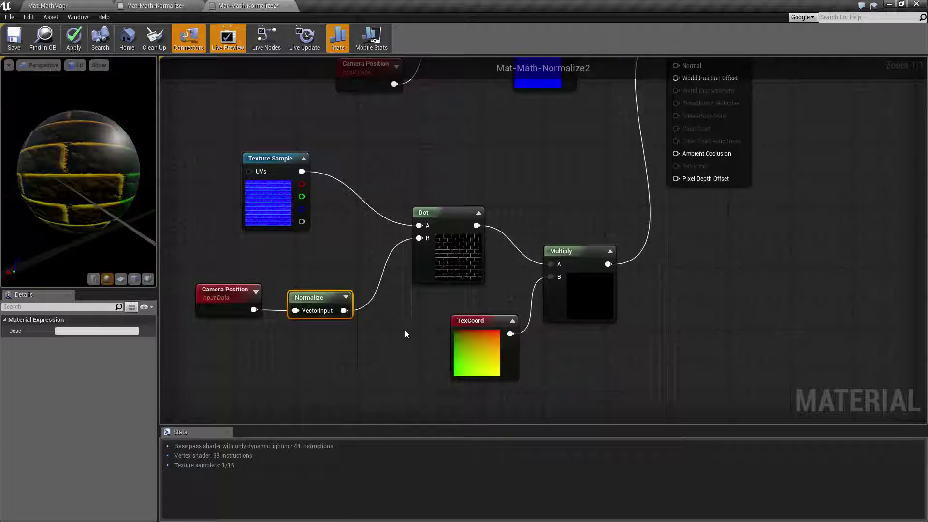
right_drag(404, 330, 454, 333)
drag(453, 331, 291, 261)
drag(285, 227, 465, 324)
right_drag(474, 322, 412, 356)
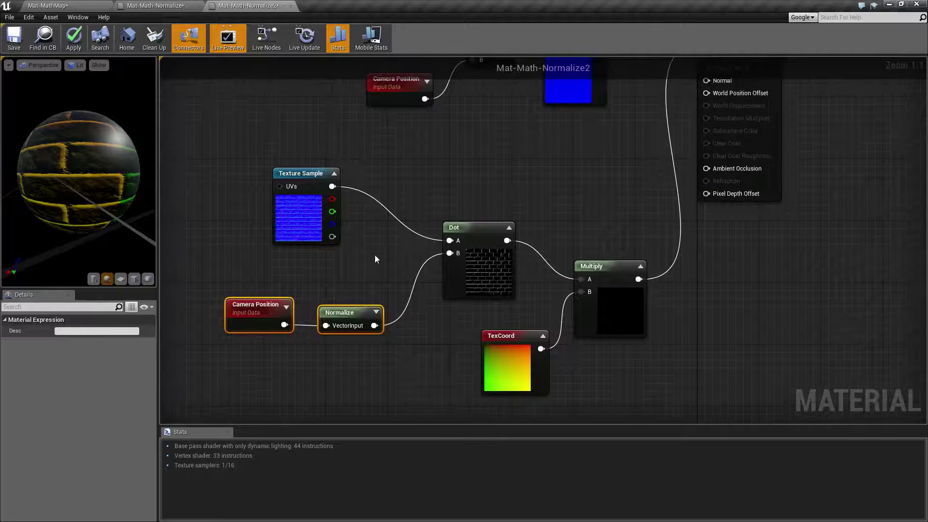
drag(351, 276, 352, 341)
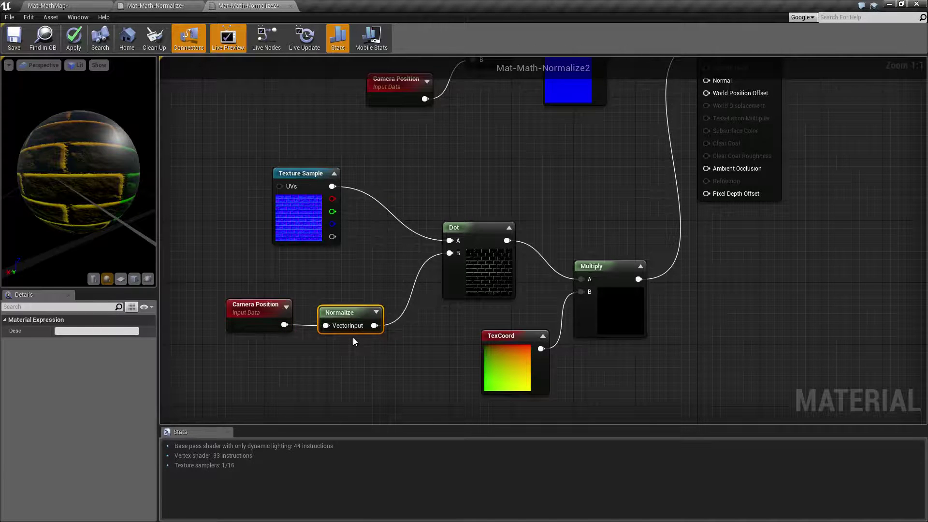